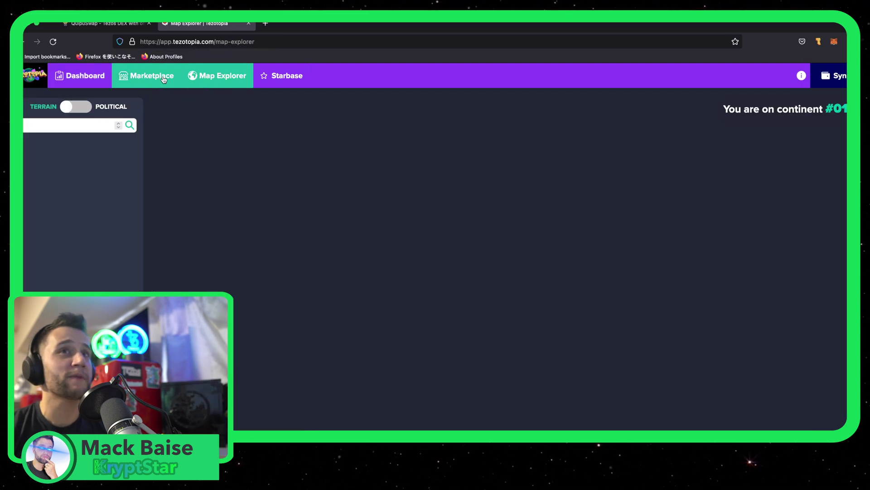
# Show the Marketplace's Tezotops listings, with 310 tezotops on sale
pyautogui.click(165, 79)
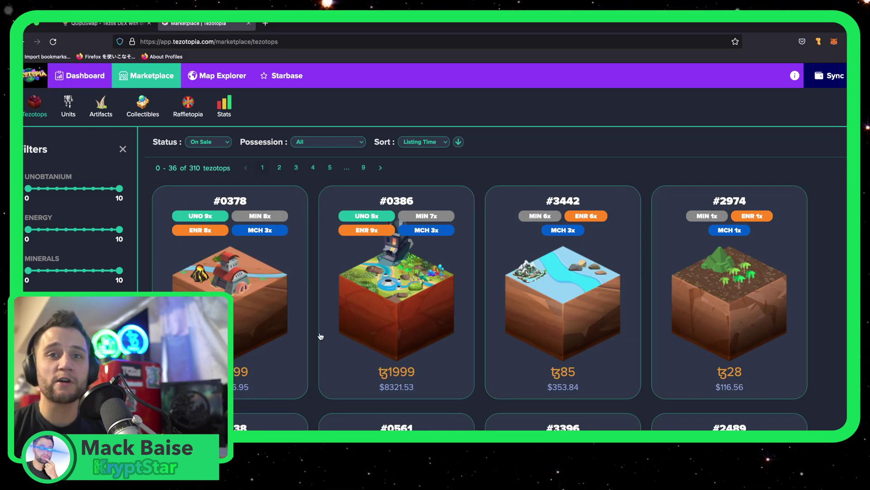
# Connect Temple wallet Account 2 to Tezotopia and sign the login request
pyautogui.click(836, 78)
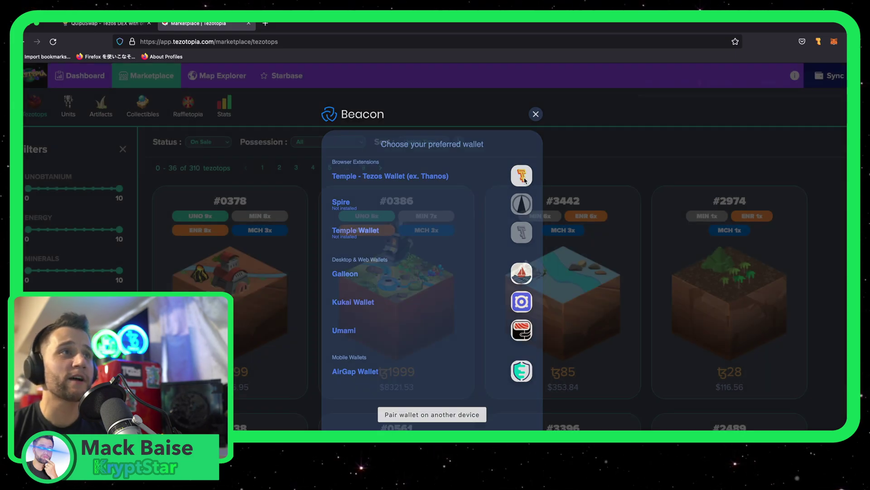
pyautogui.click(522, 176)
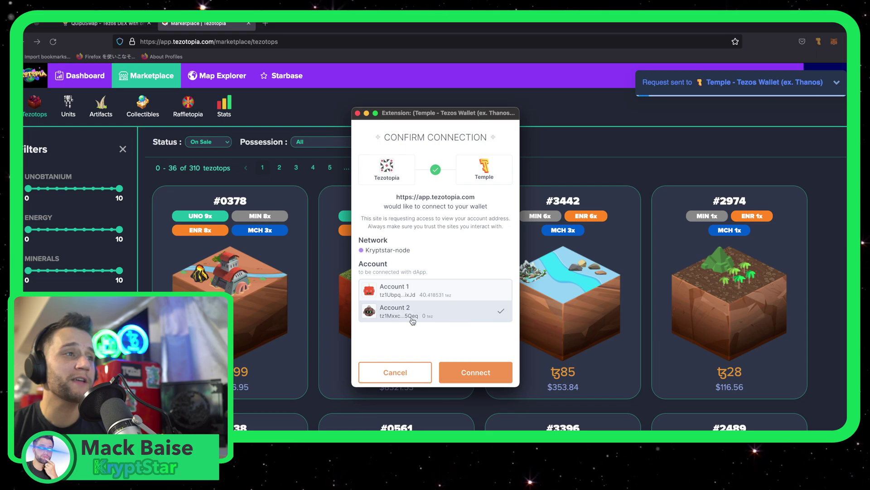
pyautogui.click(475, 371)
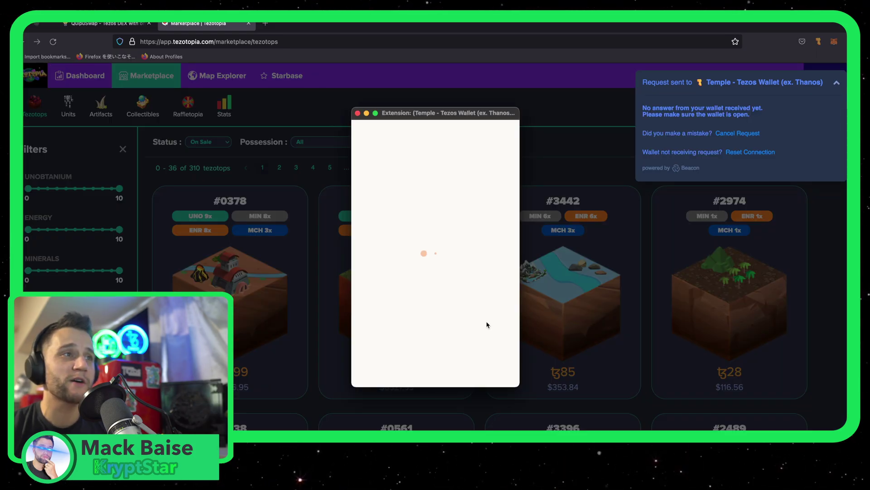
pyautogui.click(475, 372)
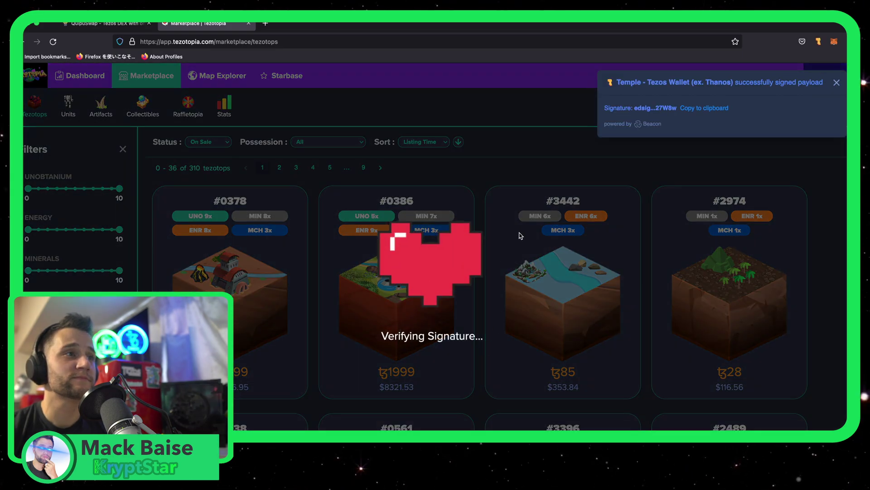
pyautogui.click(432, 254)
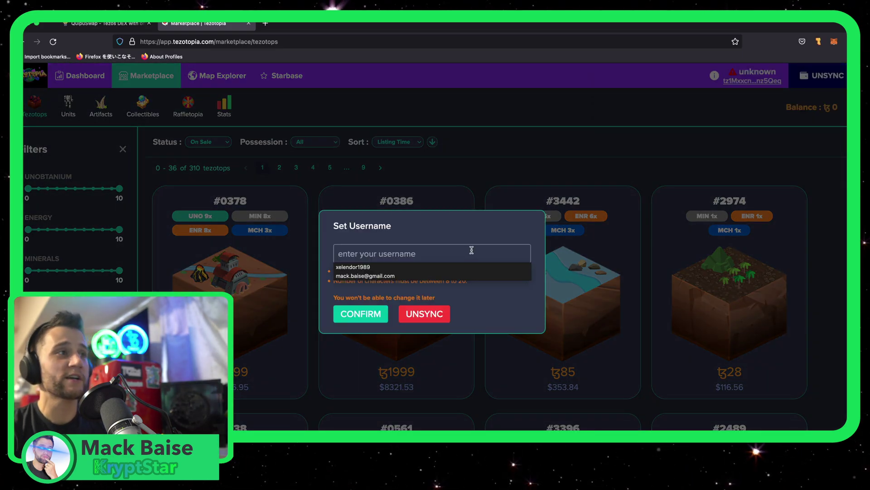
pyautogui.write('Kryptstar_test_2')
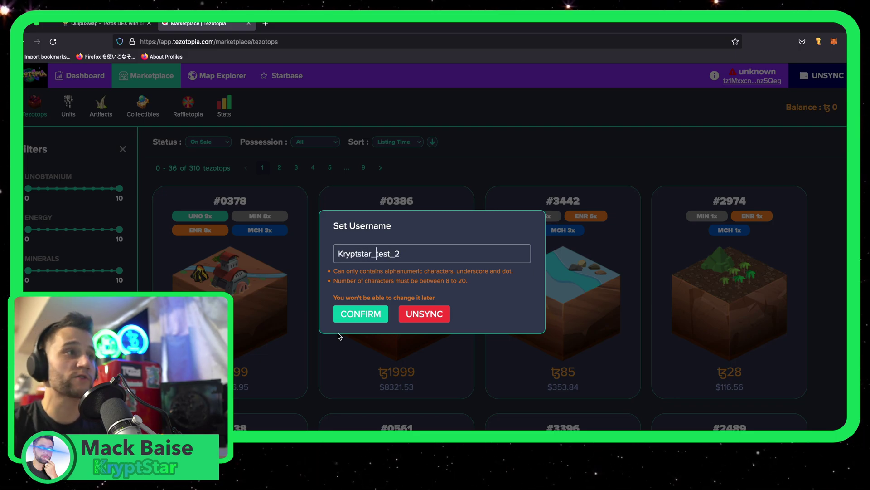
# Confirm the username Kryptstar_test_2 to create the account
pyautogui.click(356, 318)
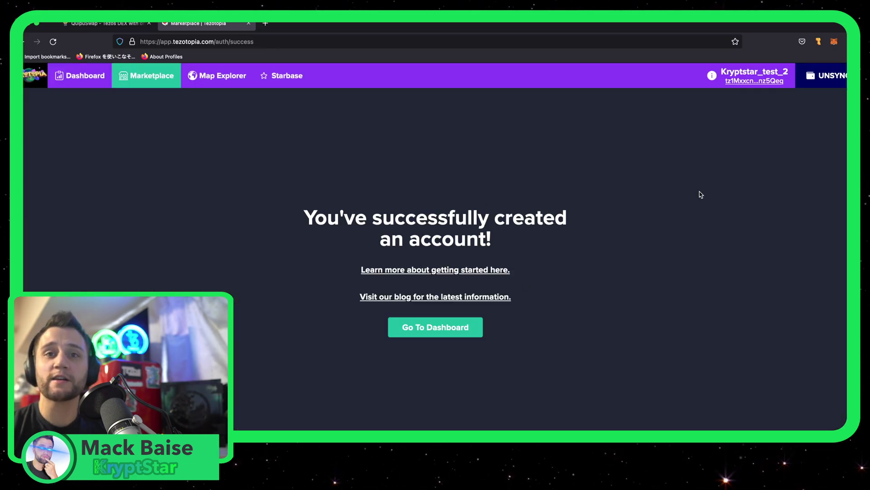
# Go to the Kryptstar_test_2 dashboard from the account-created success page
pyautogui.click(428, 327)
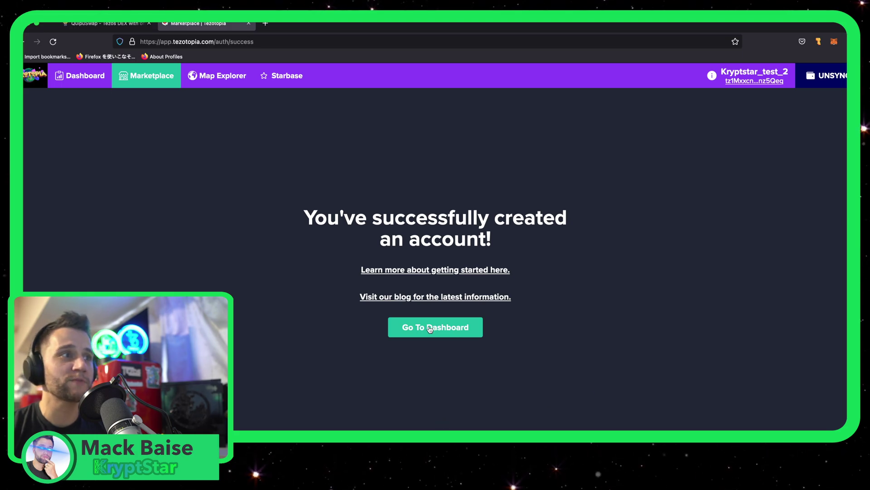